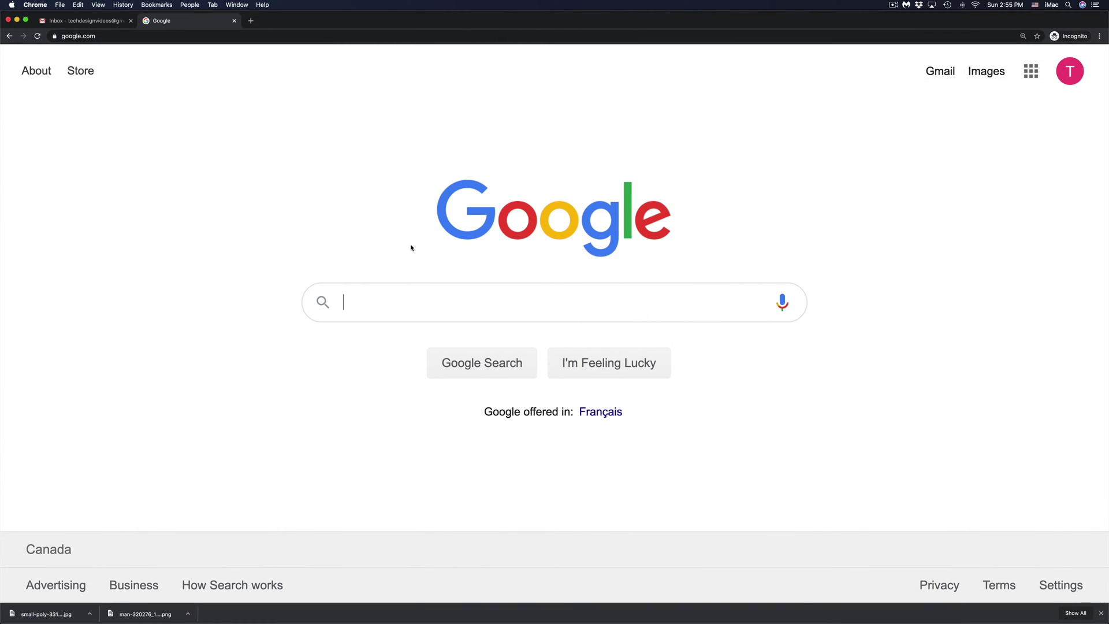
- Search Google for 'apple id'
type("apple")
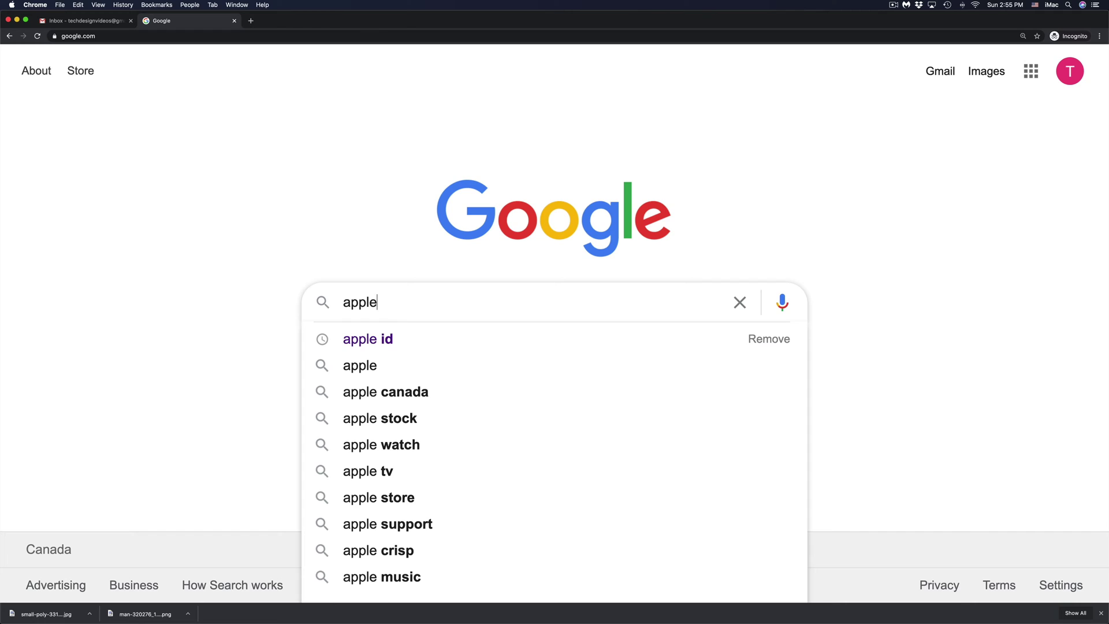
type(" id")
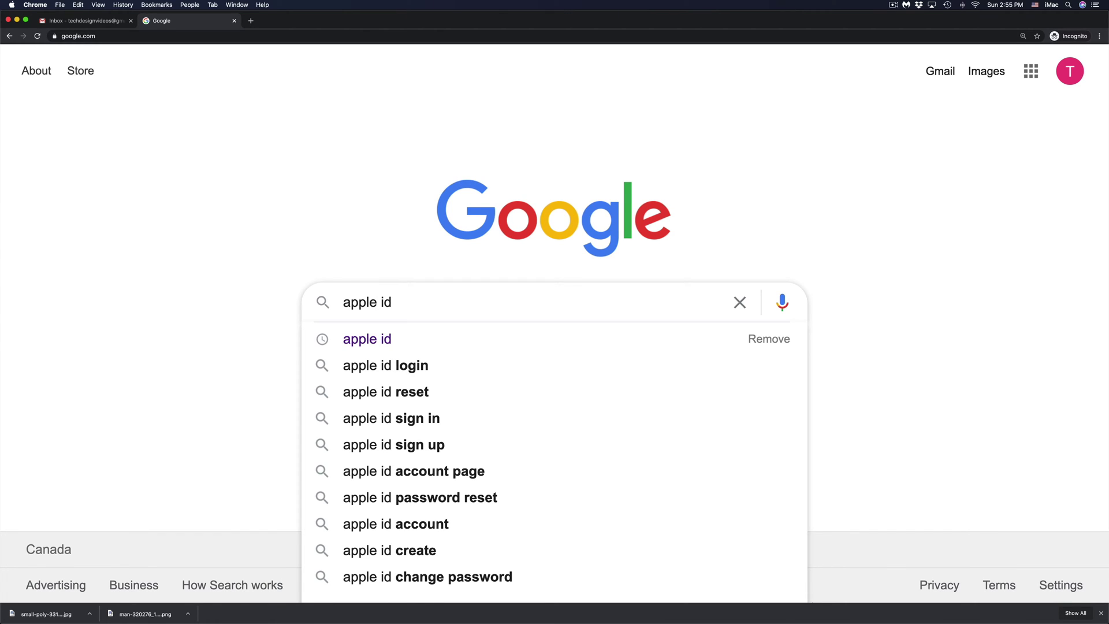
key("Return")
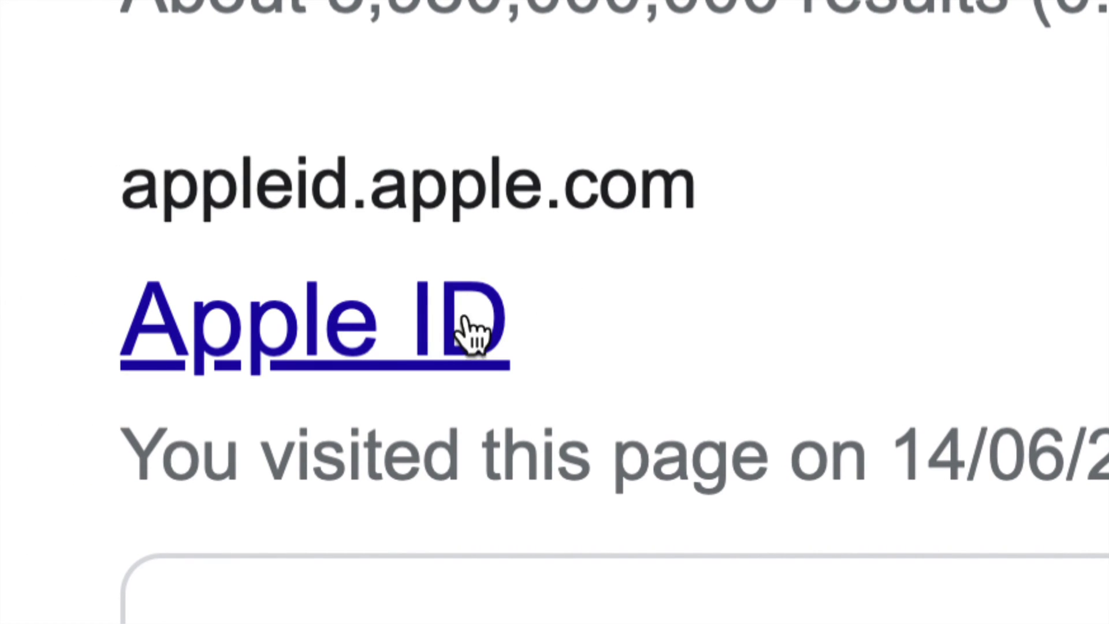
- Open the appleid.apple.com site from the search results
left_click(340, 338)
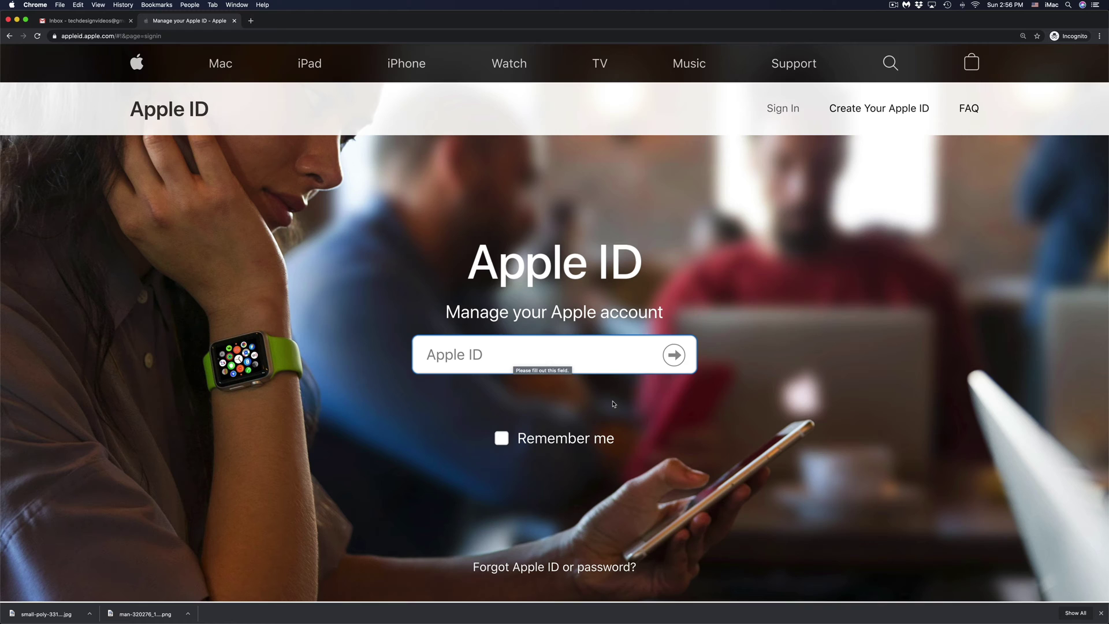
scroll(613, 404, "down", 2)
scroll(613, 403, "down", 5)
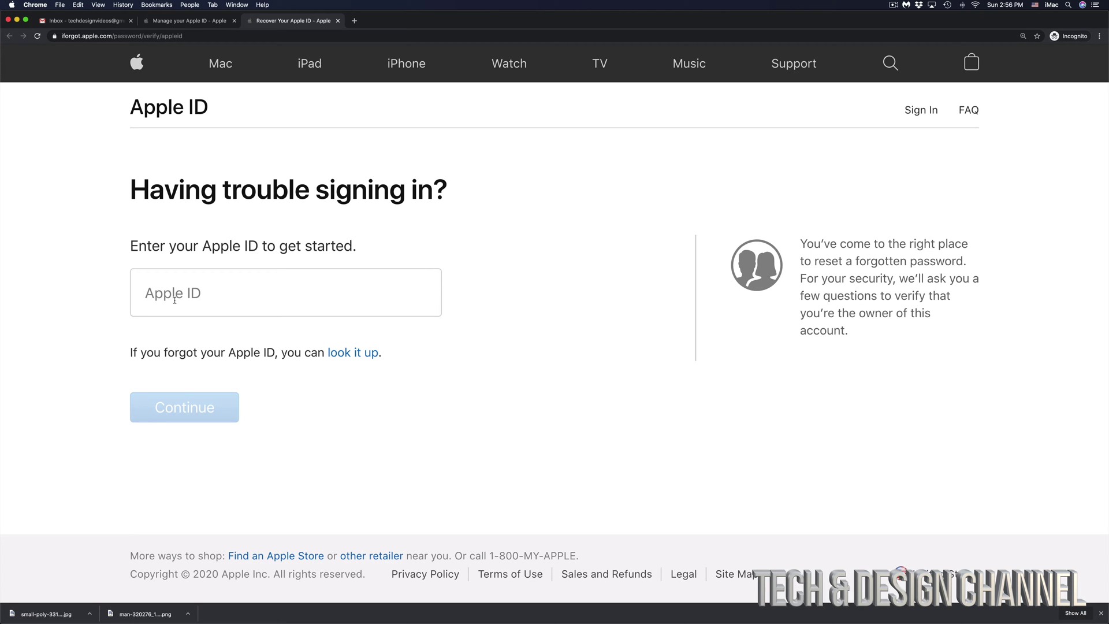
- Start forgotten-password recovery by pasting the account's e-mail as the Apple ID and continuing
left_click(175, 301)
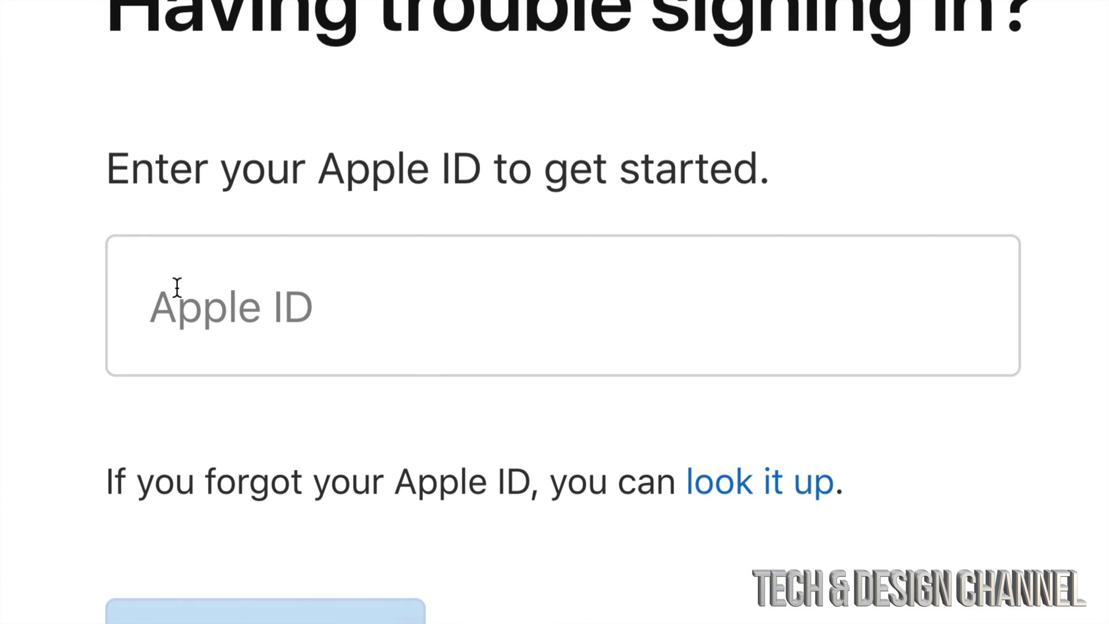
left_click(303, 307)
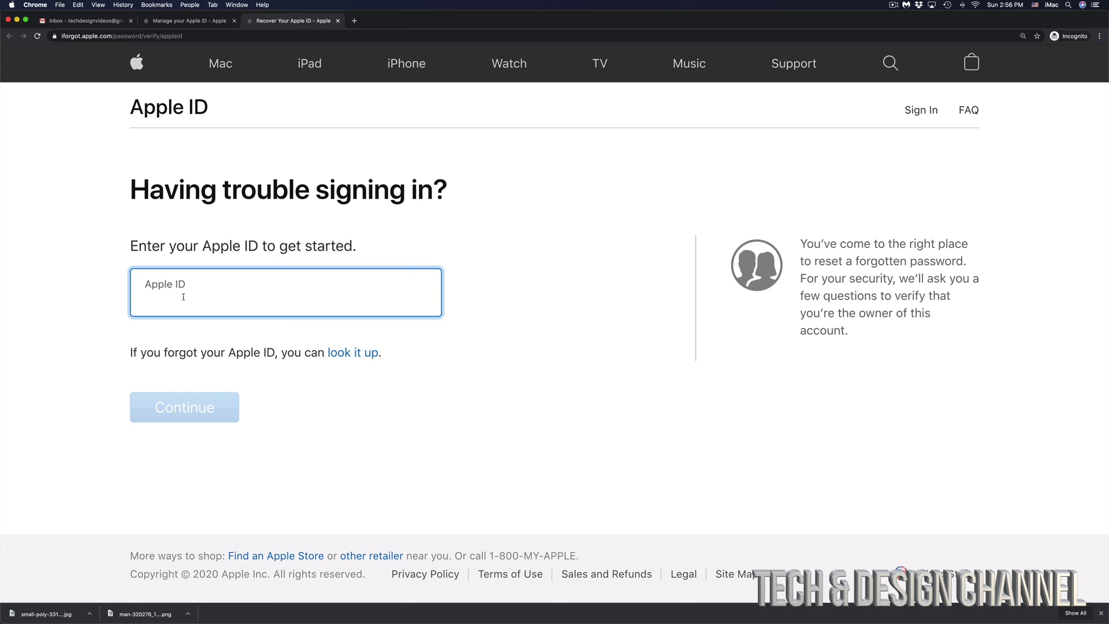
key("super+v")
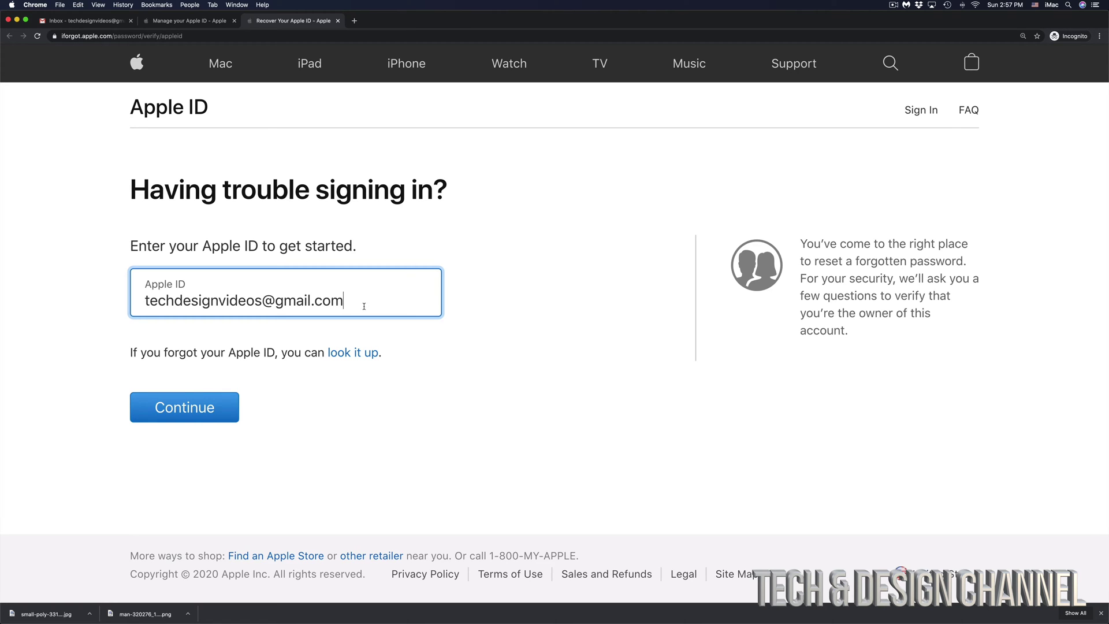
left_click(177, 407)
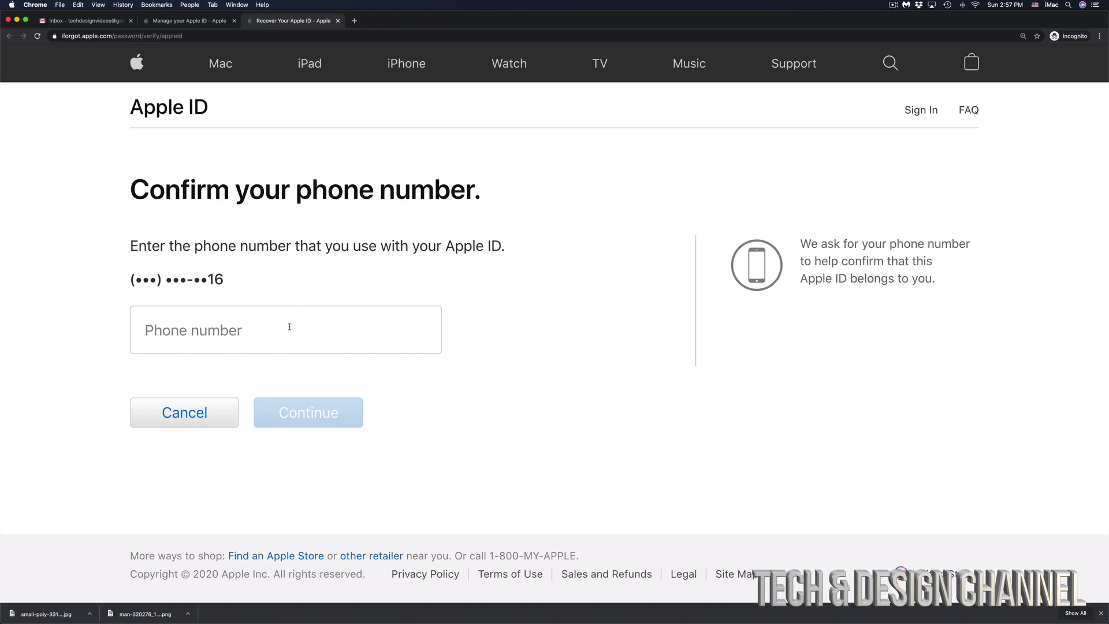
- Confirm the account's full phone number and continue to the verification code step
left_click(290, 327)
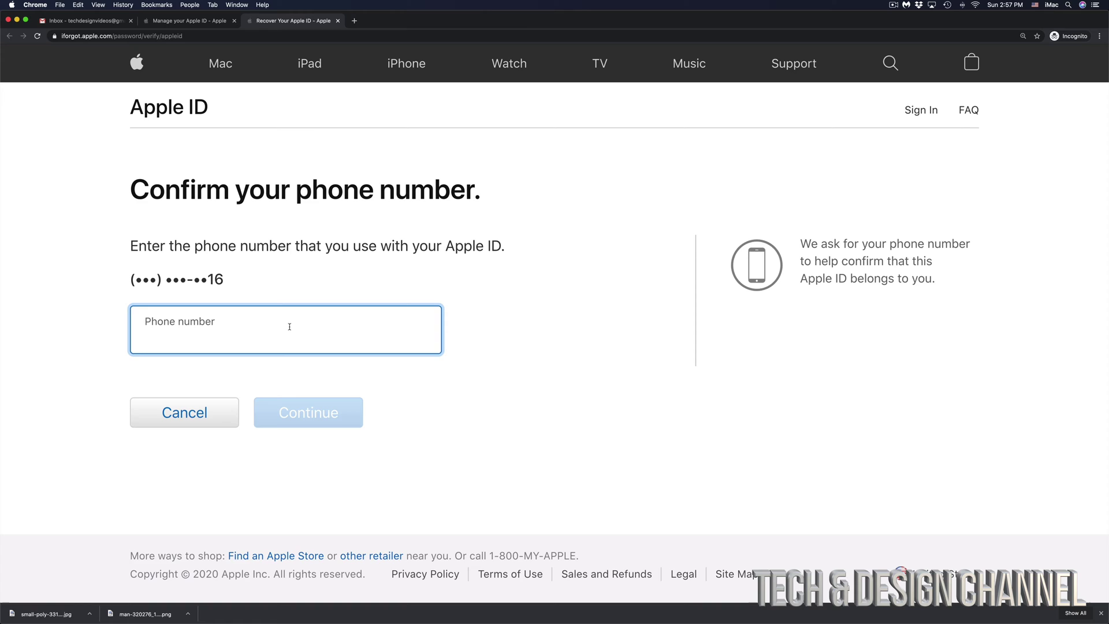
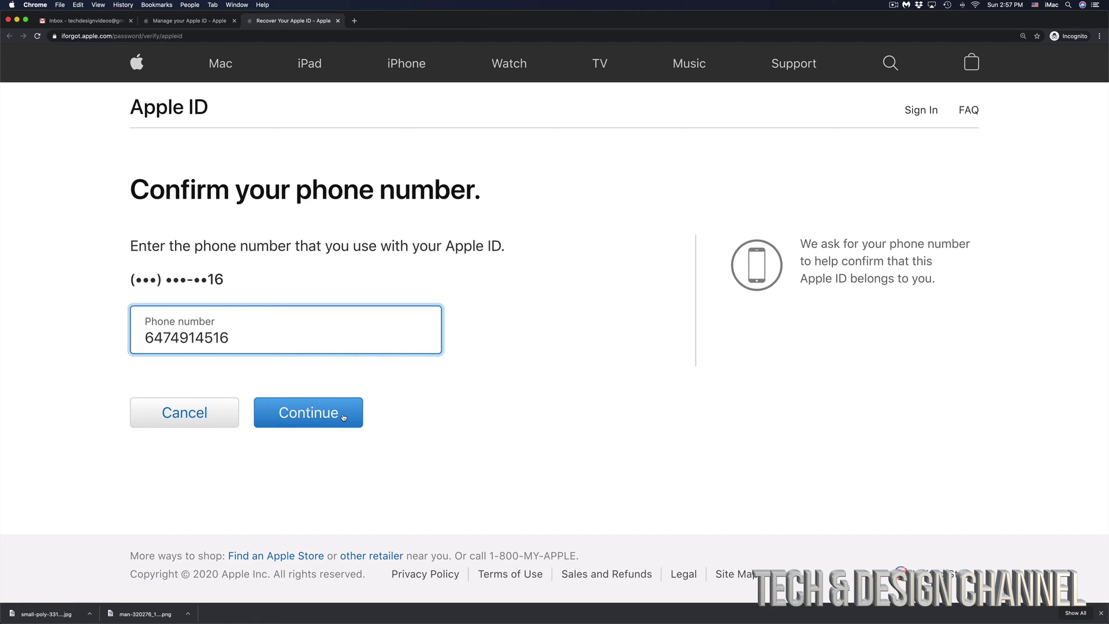
left_click(343, 417)
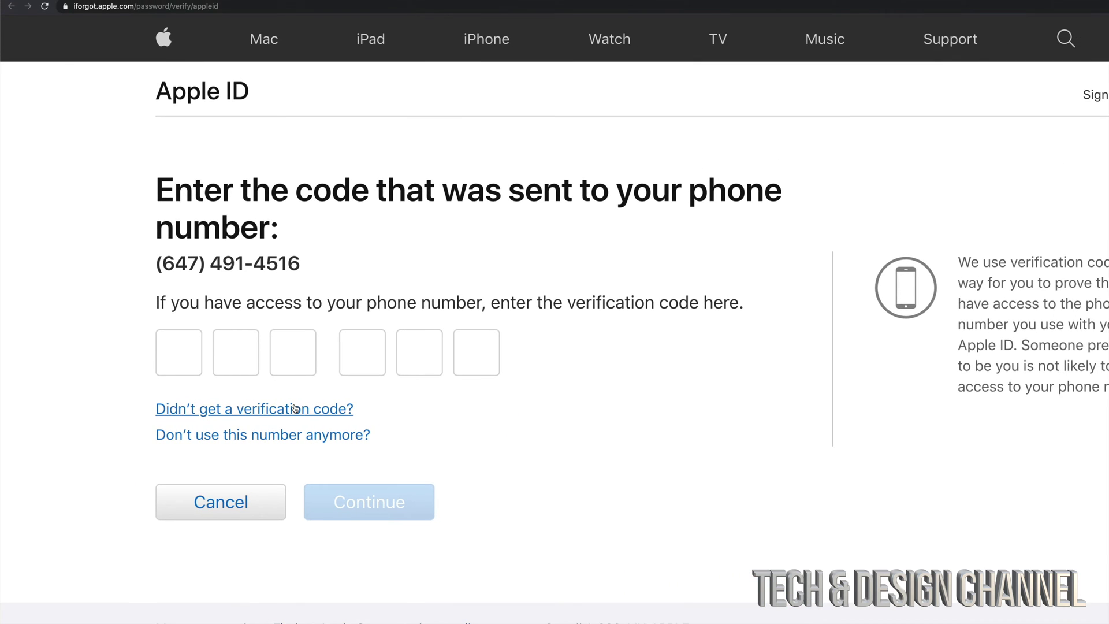
- Have a new verification code texted via Resend Text and submit the six-digit code
left_click(284, 408)
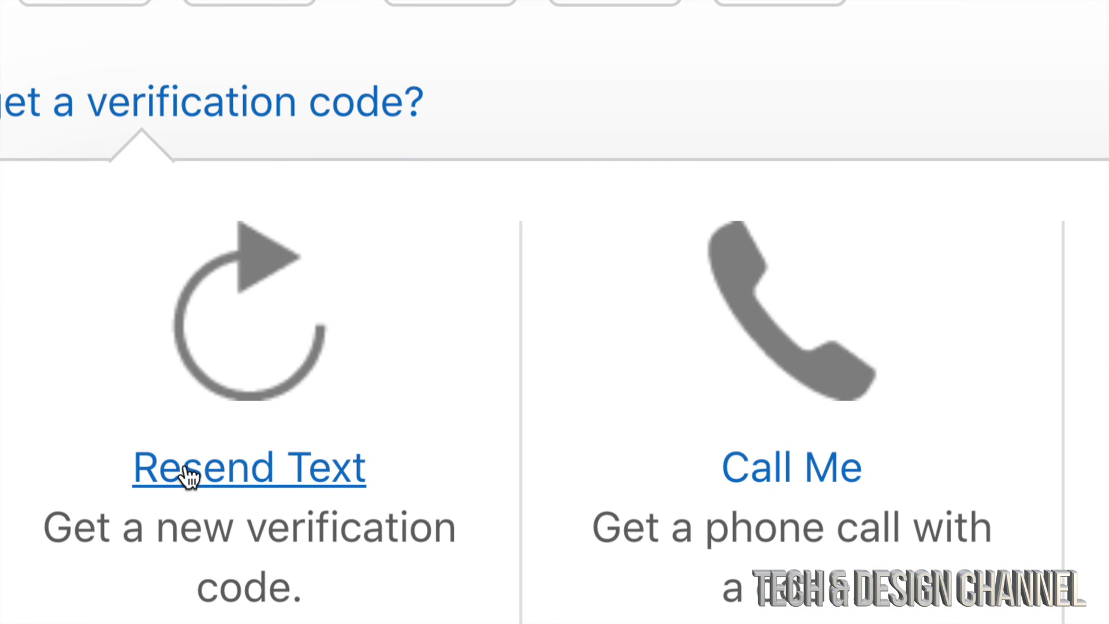
left_click(243, 479)
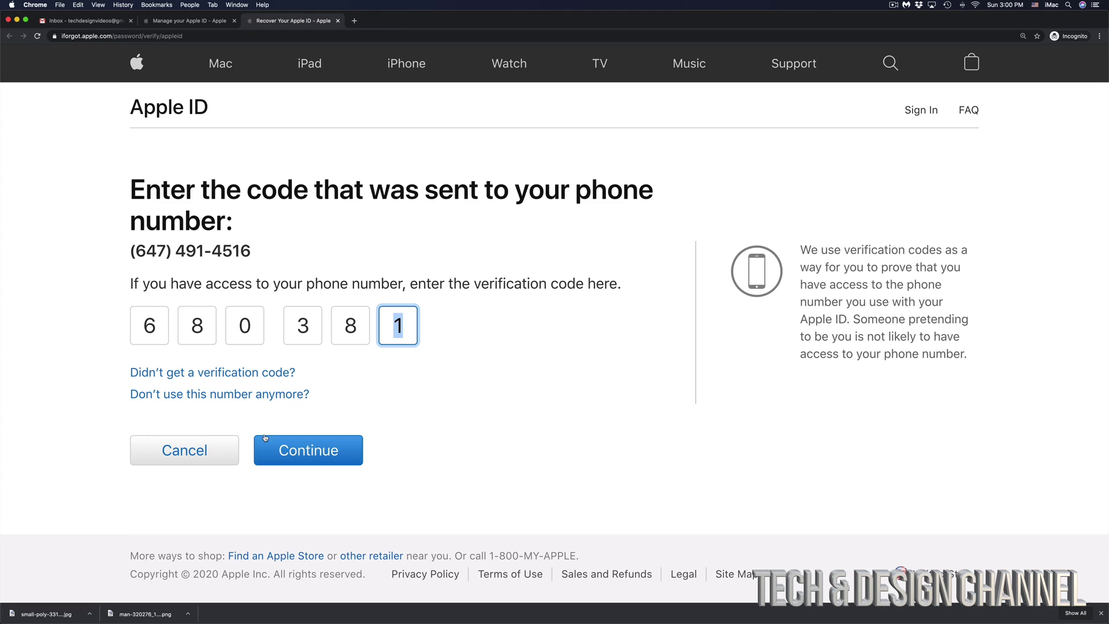
left_click(327, 451)
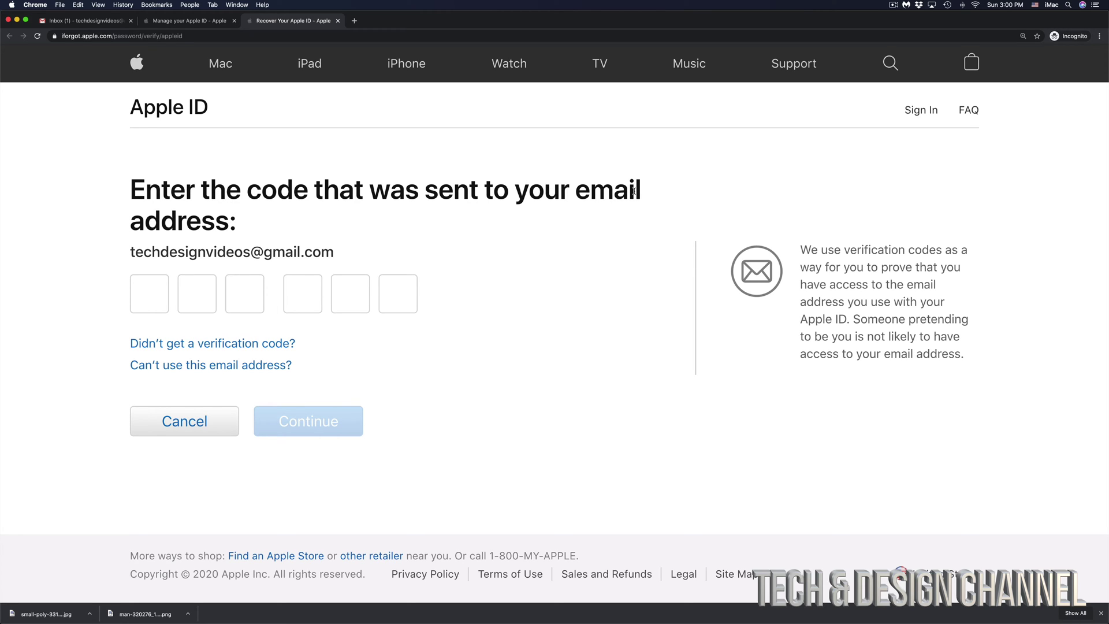
- Note the e-mail address the code was sent to and switch to the Gmail inbox
left_click_drag(336, 258, 127, 259)
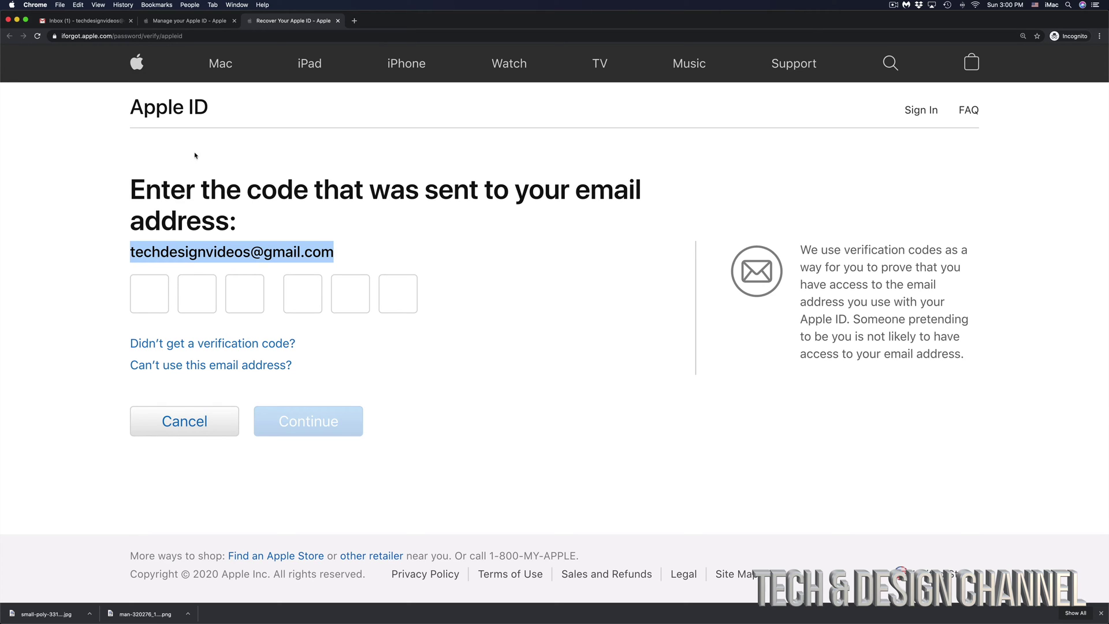
left_click(70, 22)
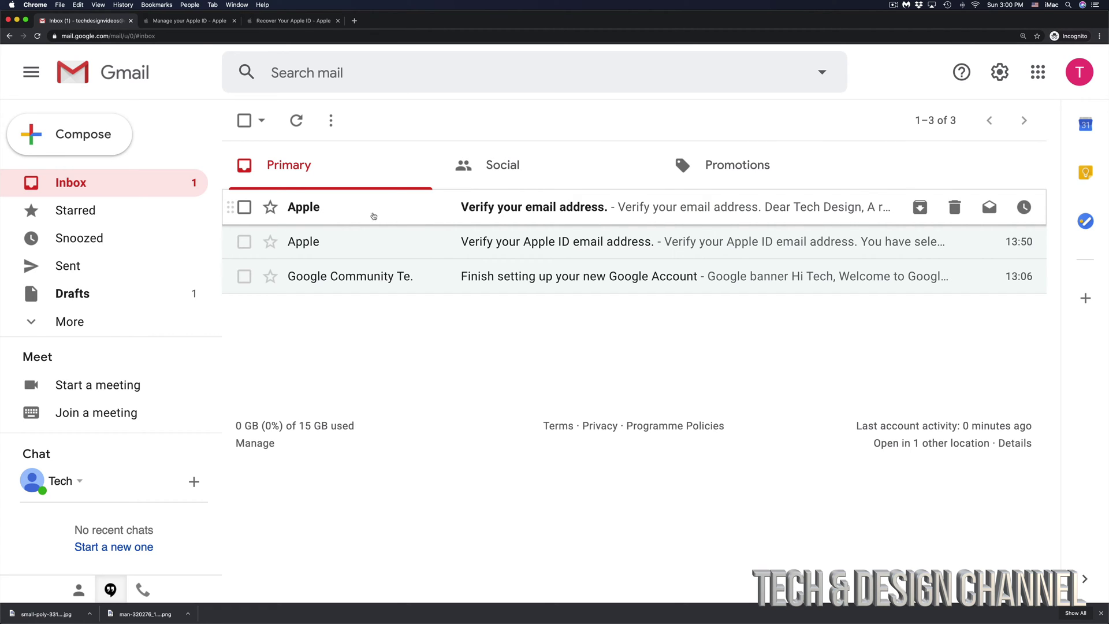
- Open Apple's 'Verify your email address.' message and select its six-digit verification code
left_click(492, 217)
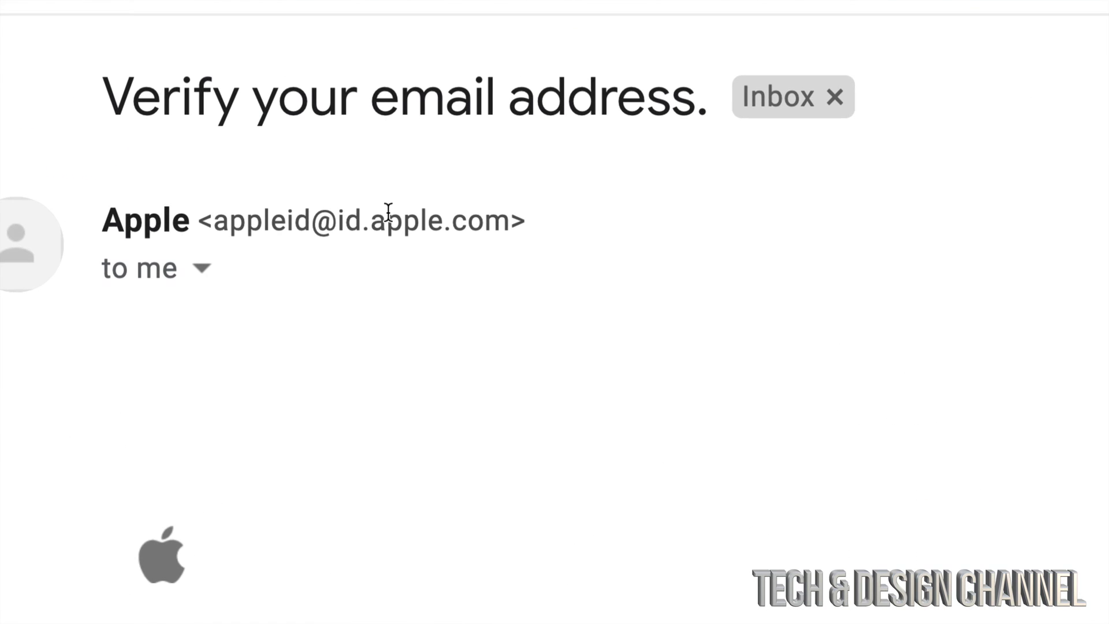
left_click_drag(113, 221, 511, 220)
left_click(213, 220)
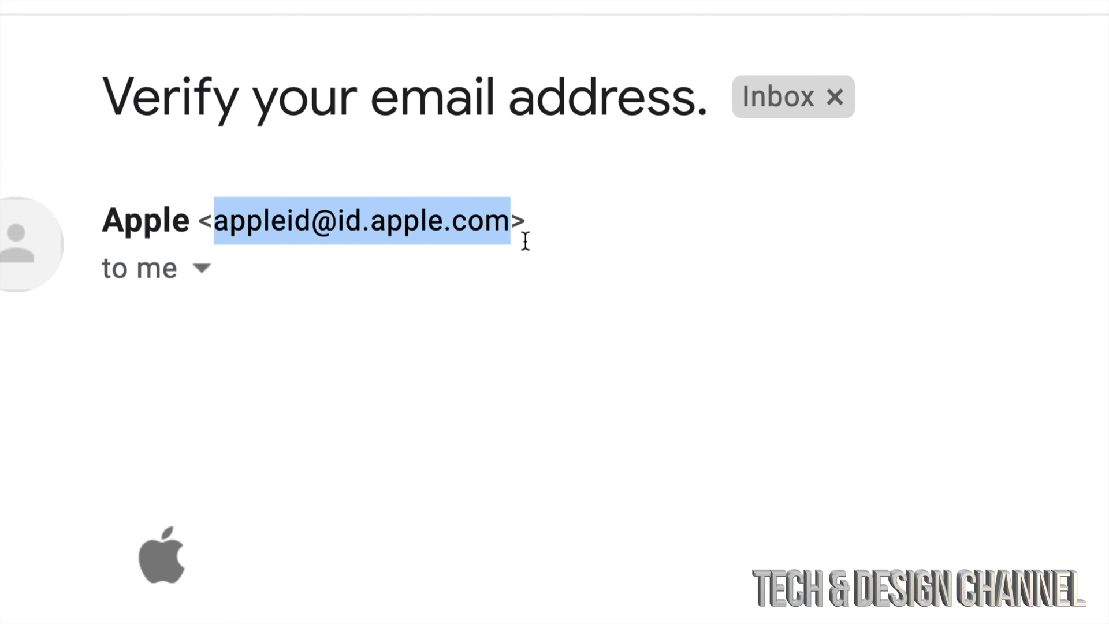
scroll(889, 575, "down", 5)
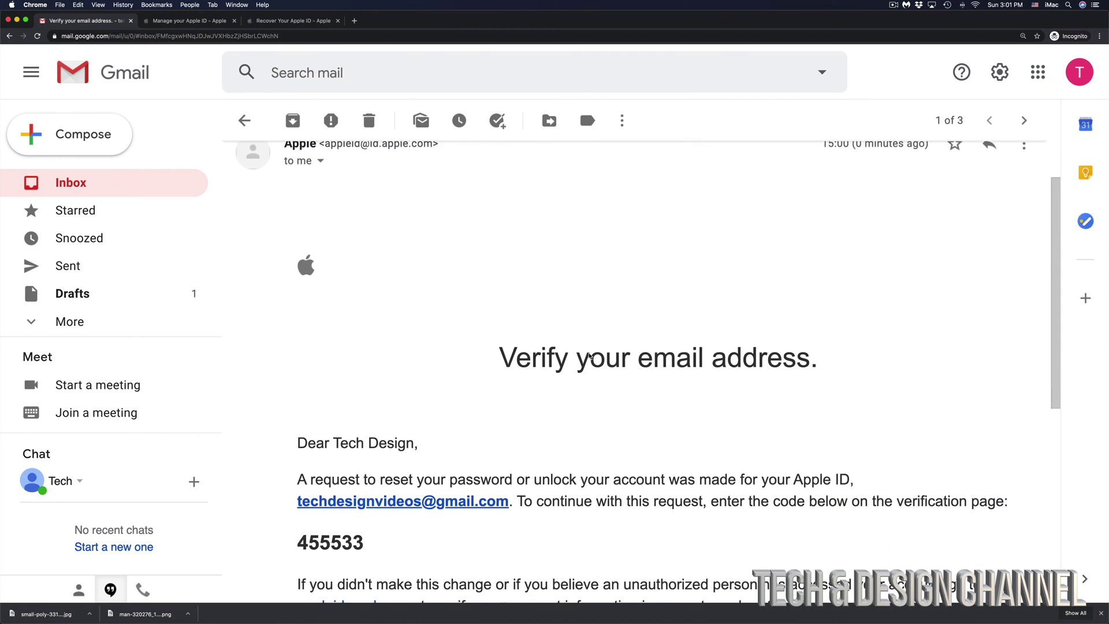
scroll(589, 354, "down", 1)
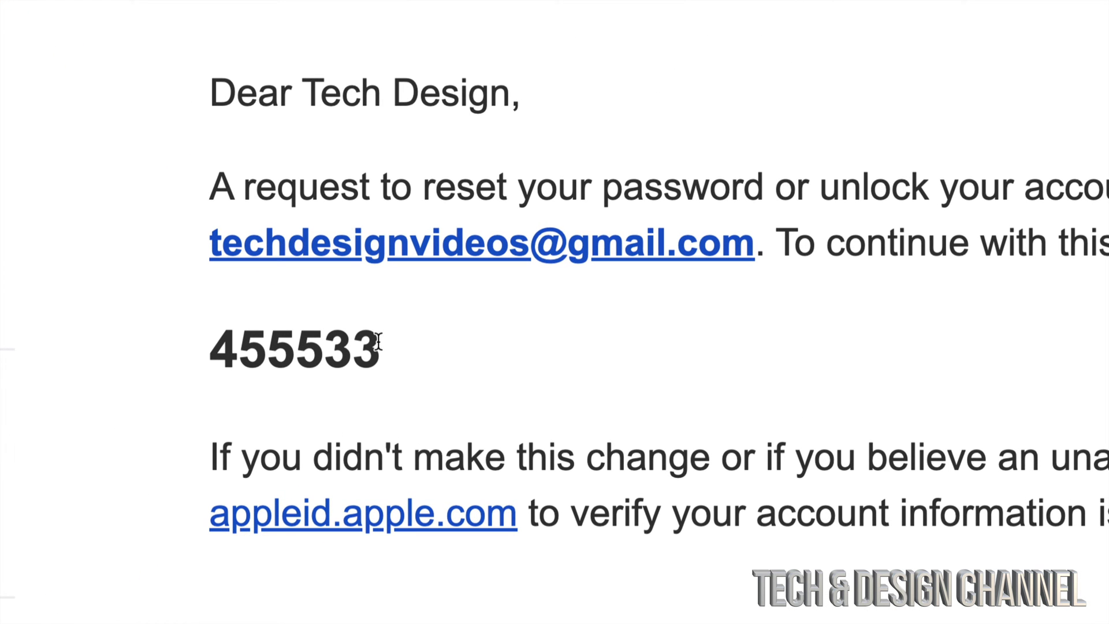
left_click_drag(363, 335, 218, 349)
key("super+c")
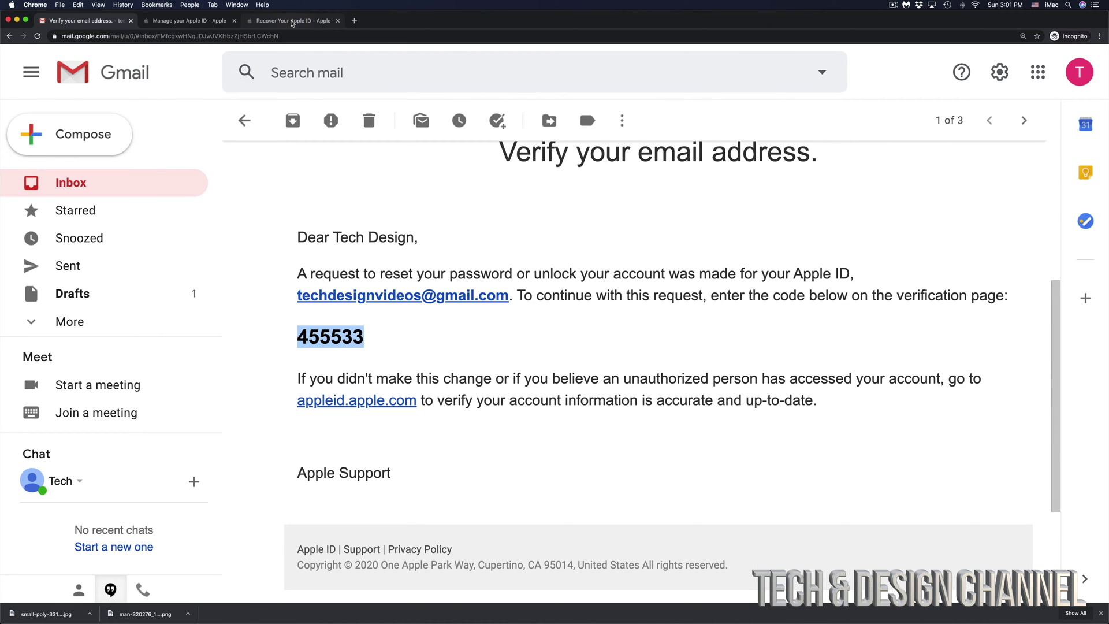
- Paste the emailed code on the recovery page, then save a new strong password entered twice
left_click(293, 21)
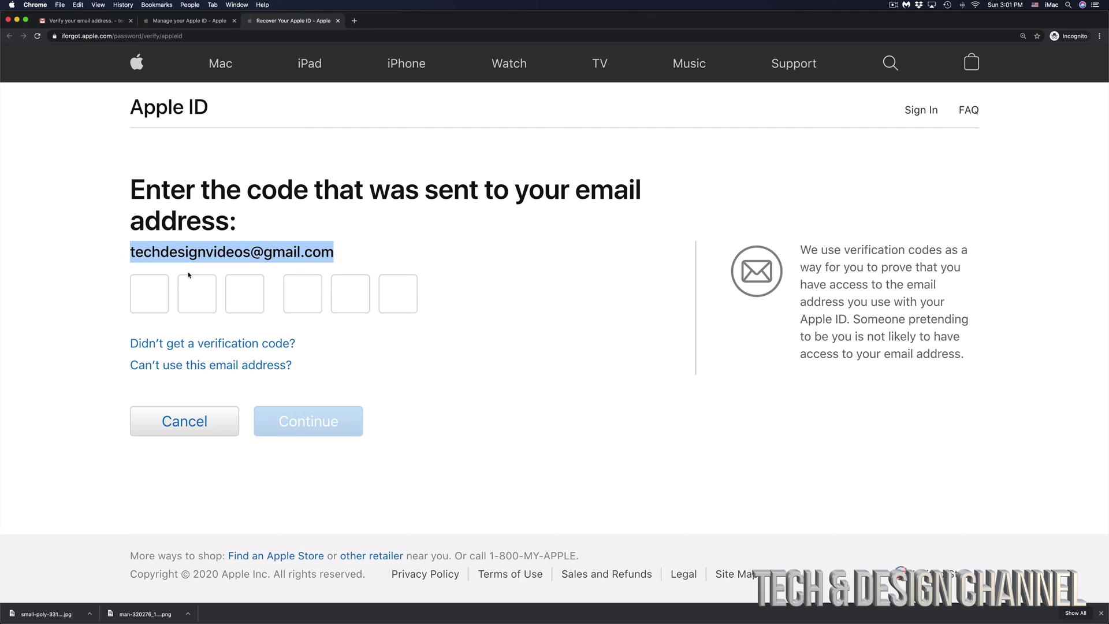
left_click(145, 296)
key("super+v")
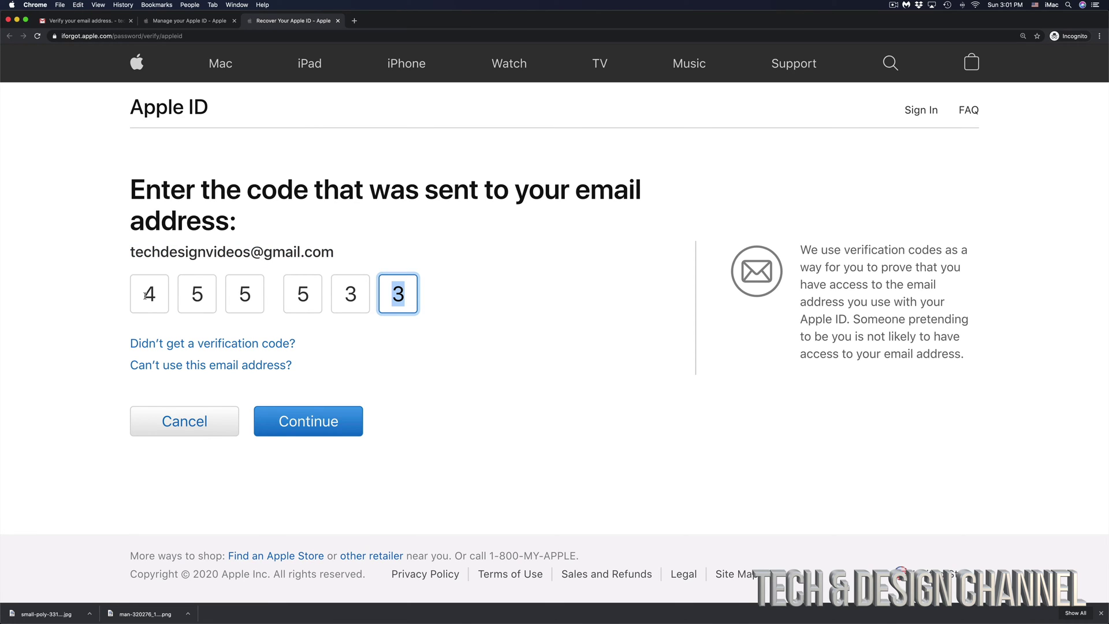
left_click(304, 425)
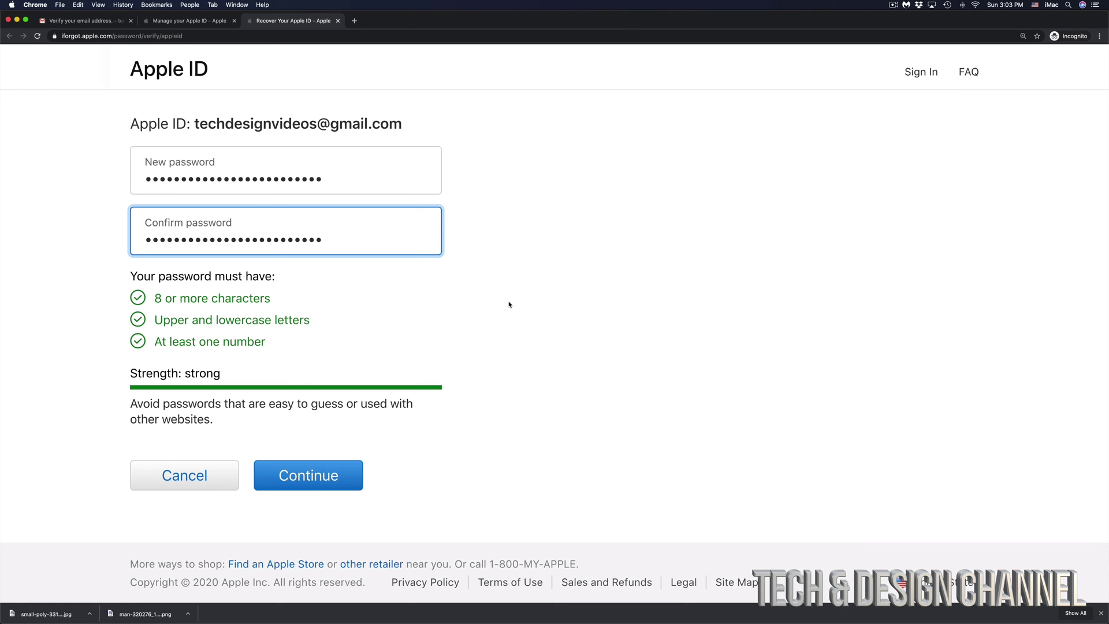
scroll(509, 304, "down", 1)
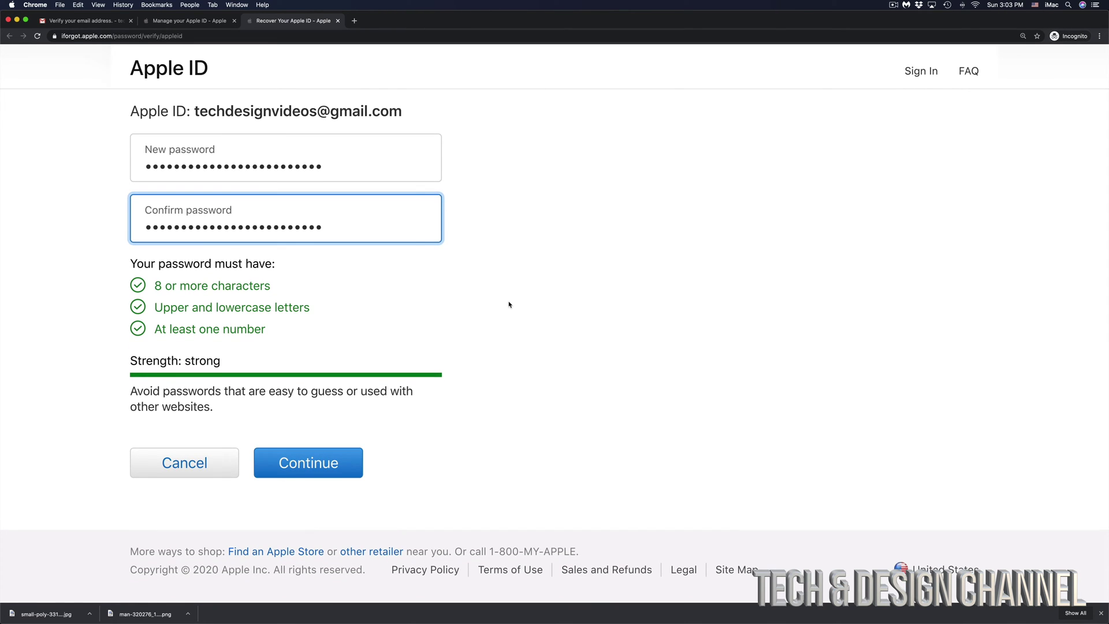
left_click(297, 465)
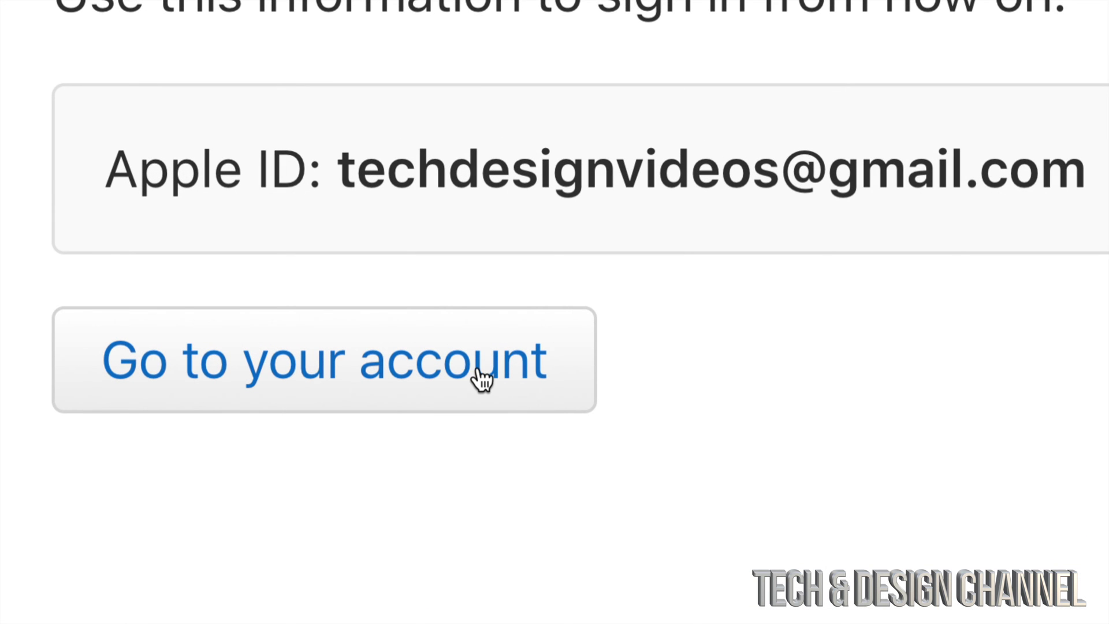
- Choose 'Go to your account' to reach the 'Manage your Apple account' sign-in page
left_click(481, 380)
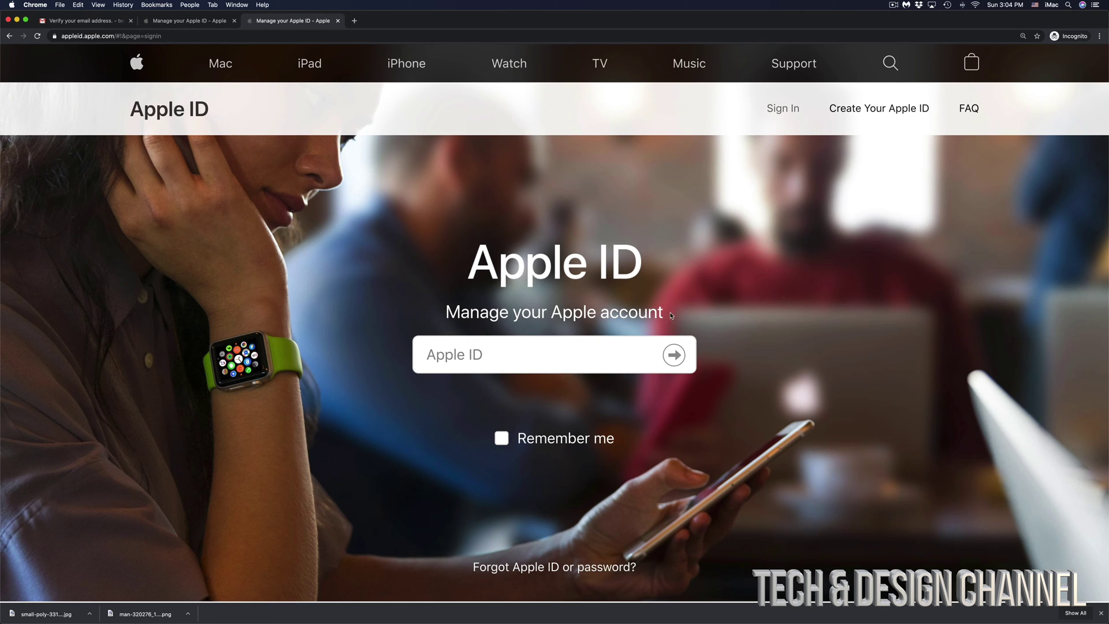
- Sign in with the account's e-mail and new password, then get the two-factor code from phone messages
left_click(451, 366)
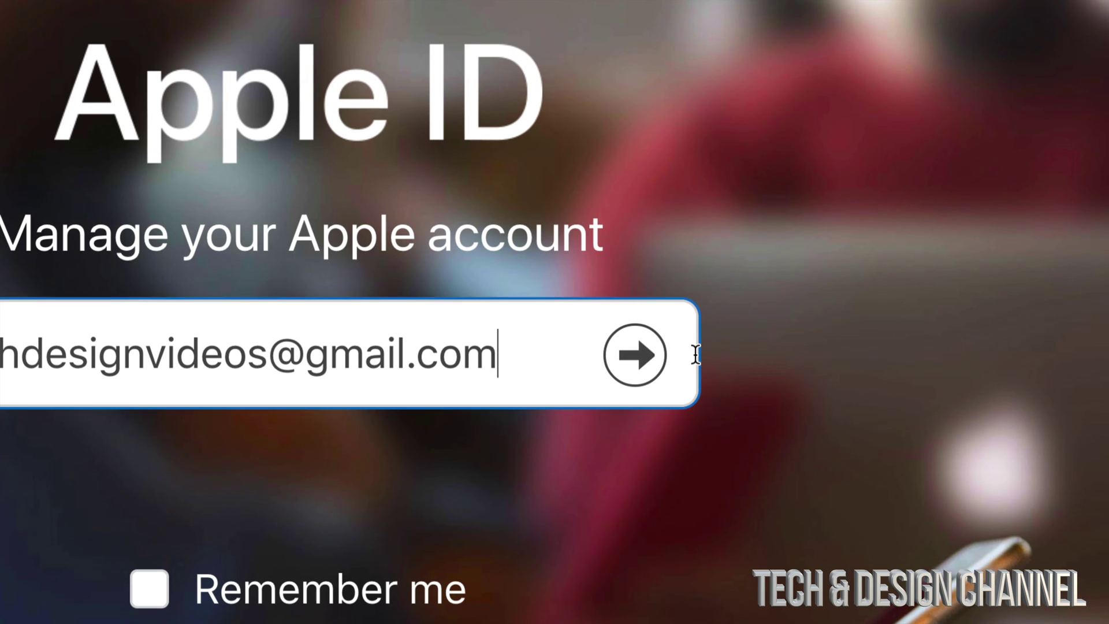
left_click(634, 354)
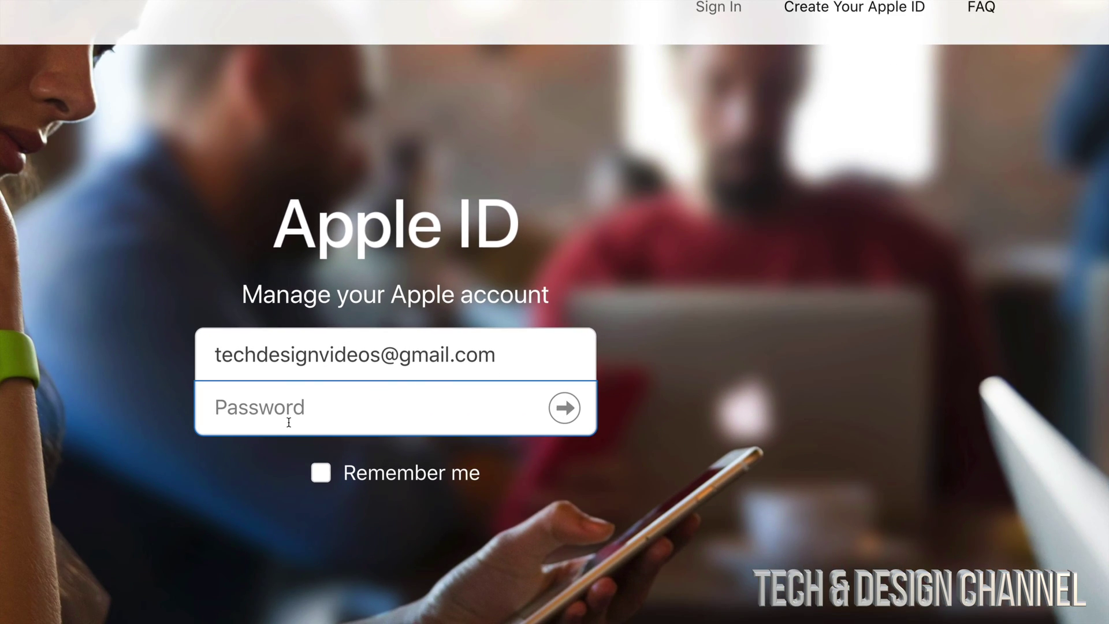
type("•••••••••••••••••••••••••")
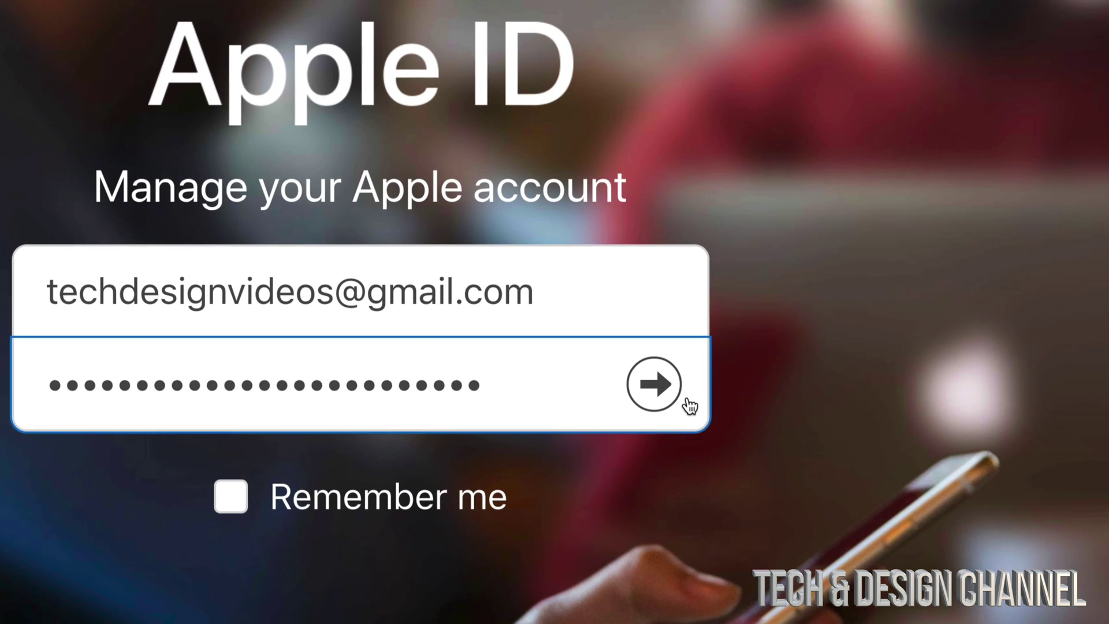
left_click(652, 385)
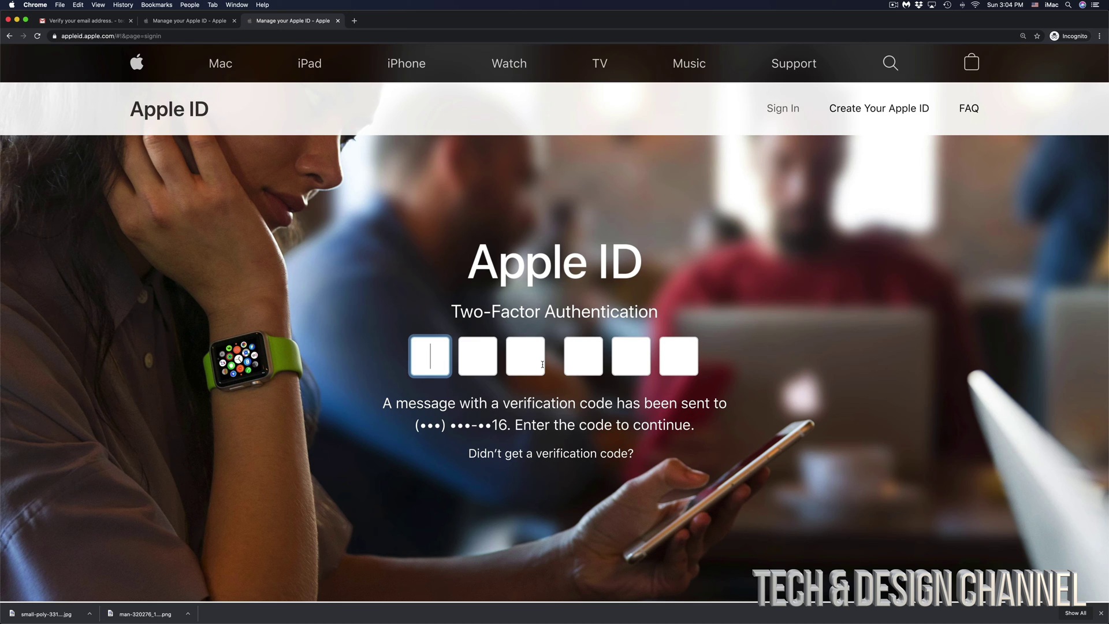
left_click(450, 612)
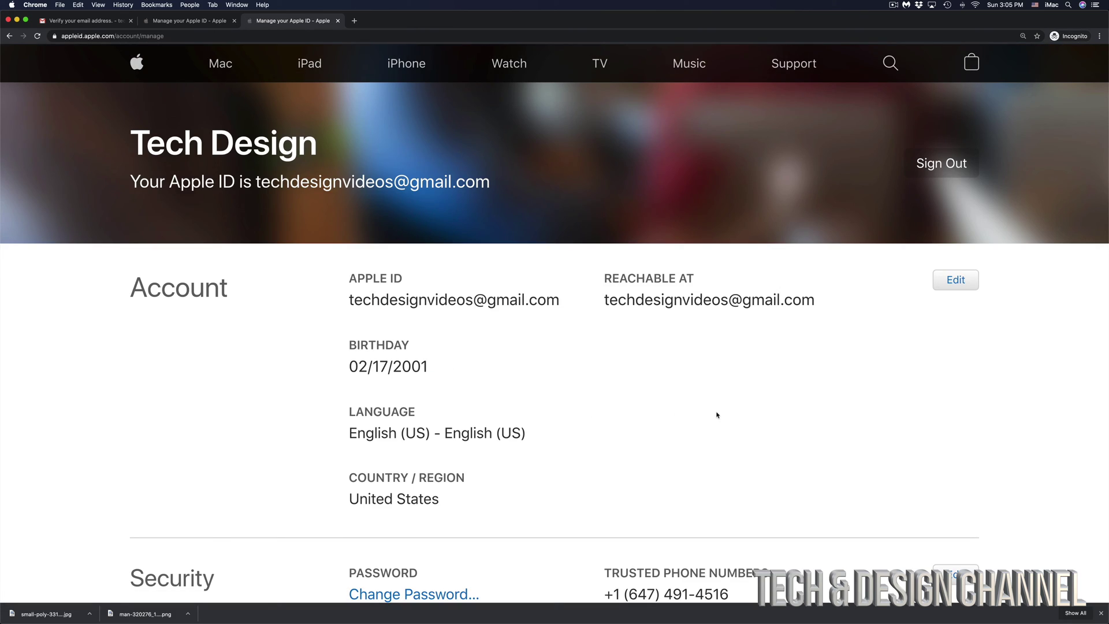
scroll(771, 424, "down", 5)
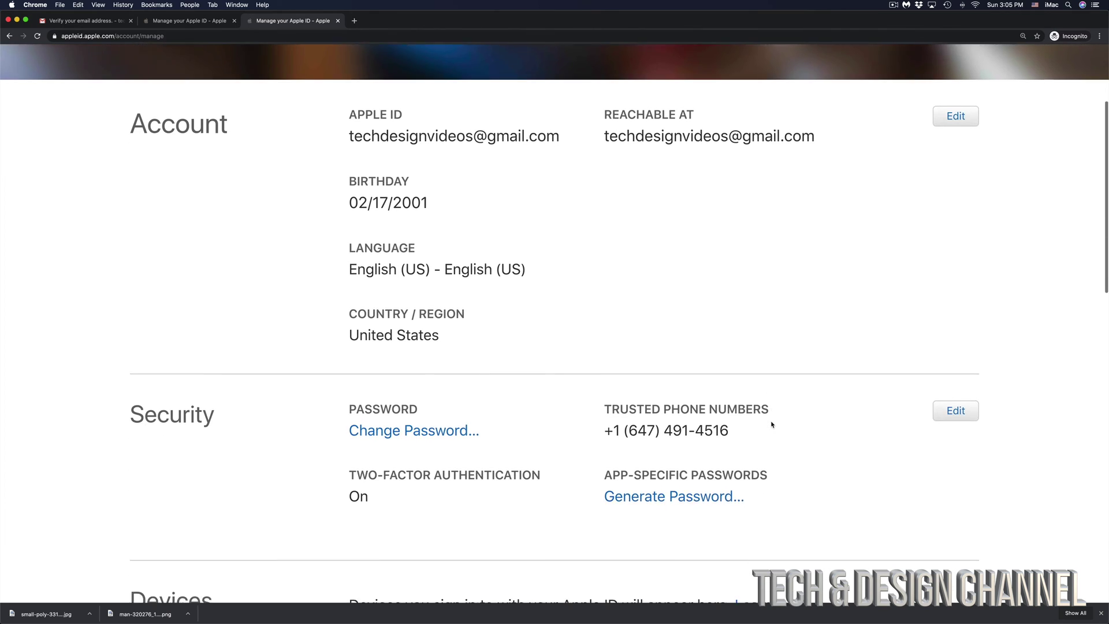
scroll(771, 424, "down", 2)
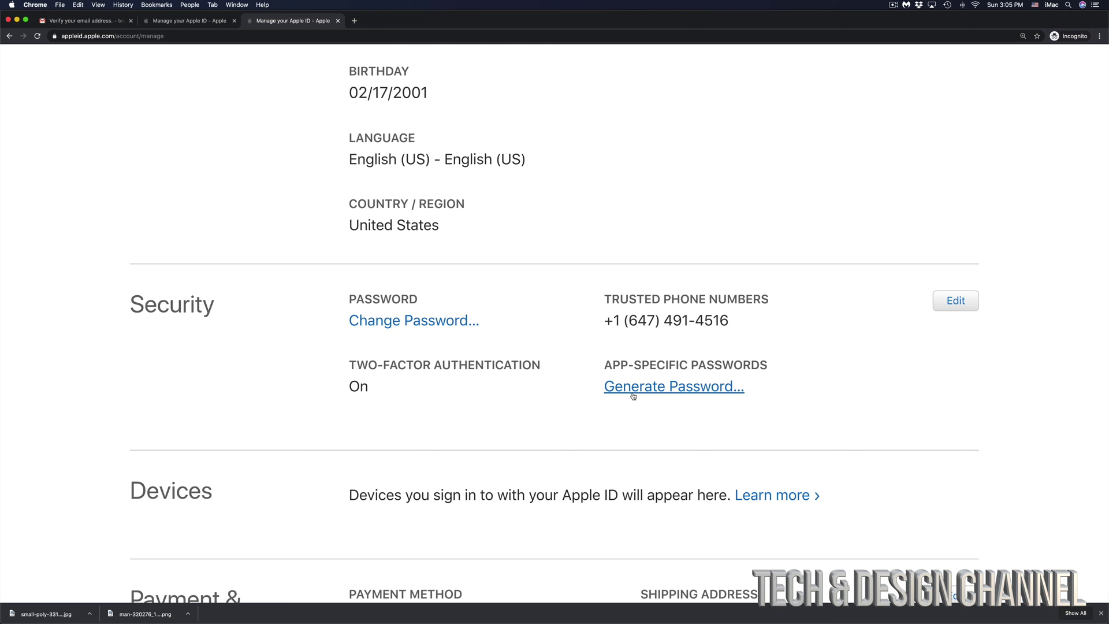
scroll(633, 396, "down", 5)
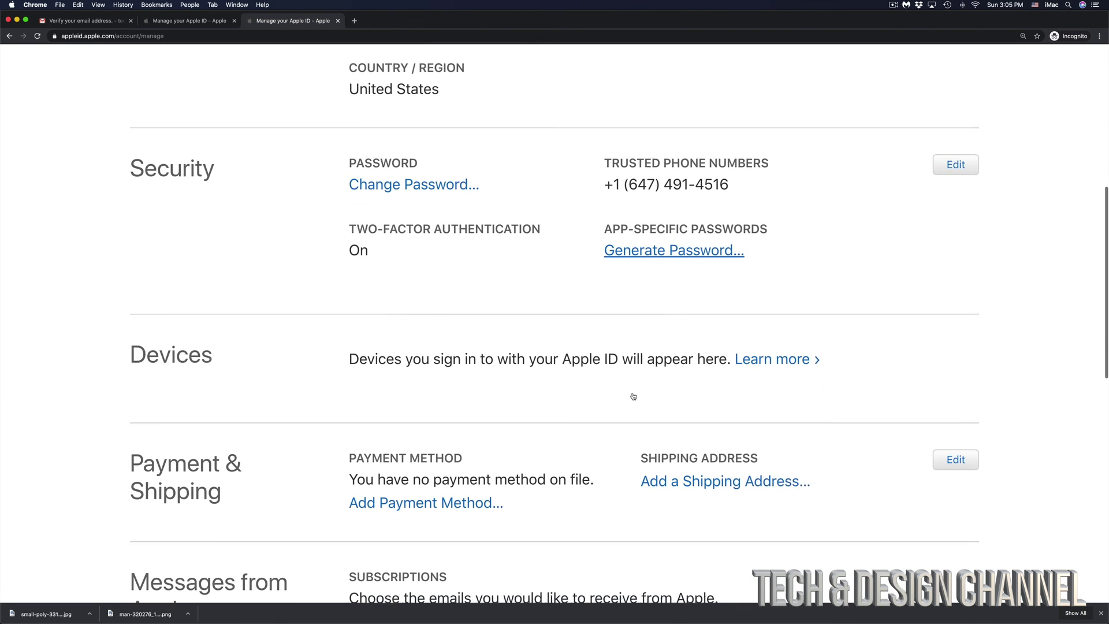
scroll(632, 396, "down", 10)
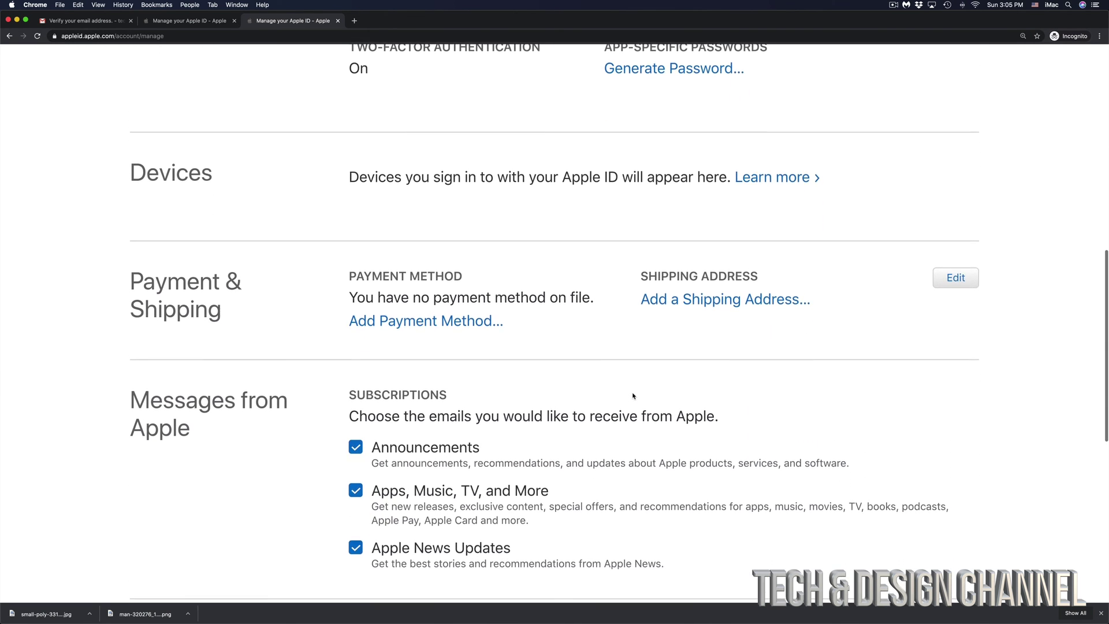
scroll(633, 396, "up", 13)
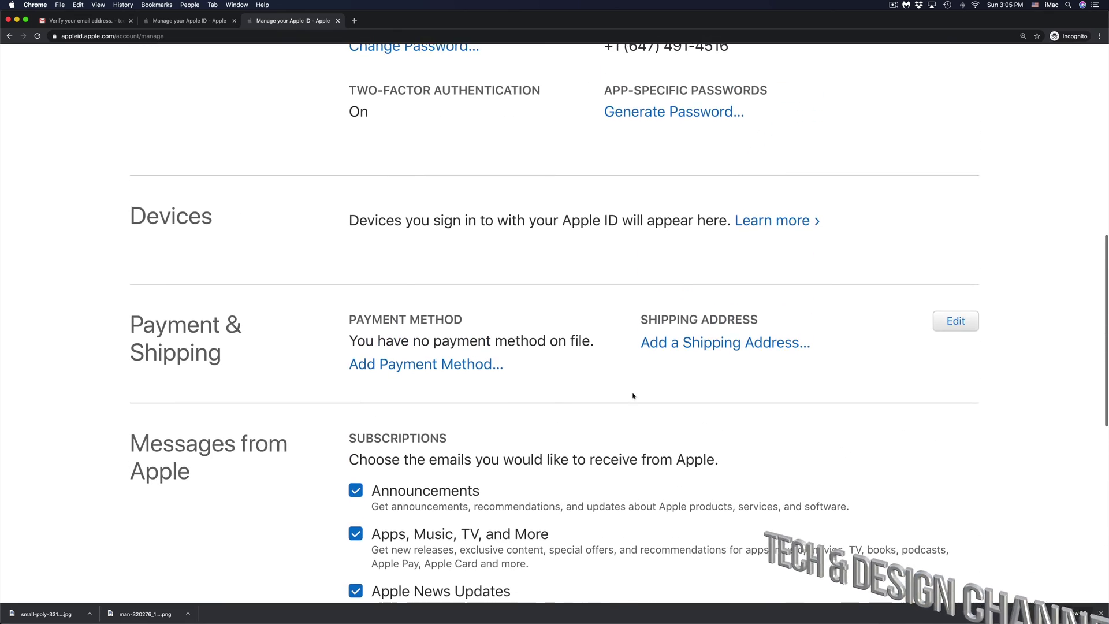
scroll(633, 397, "up", 8)
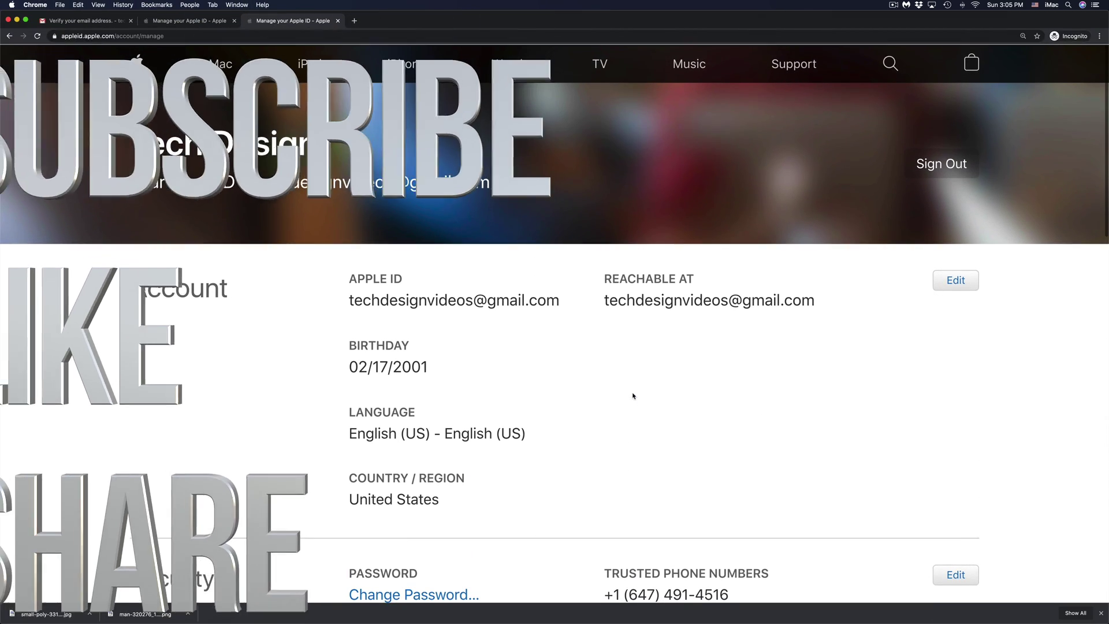